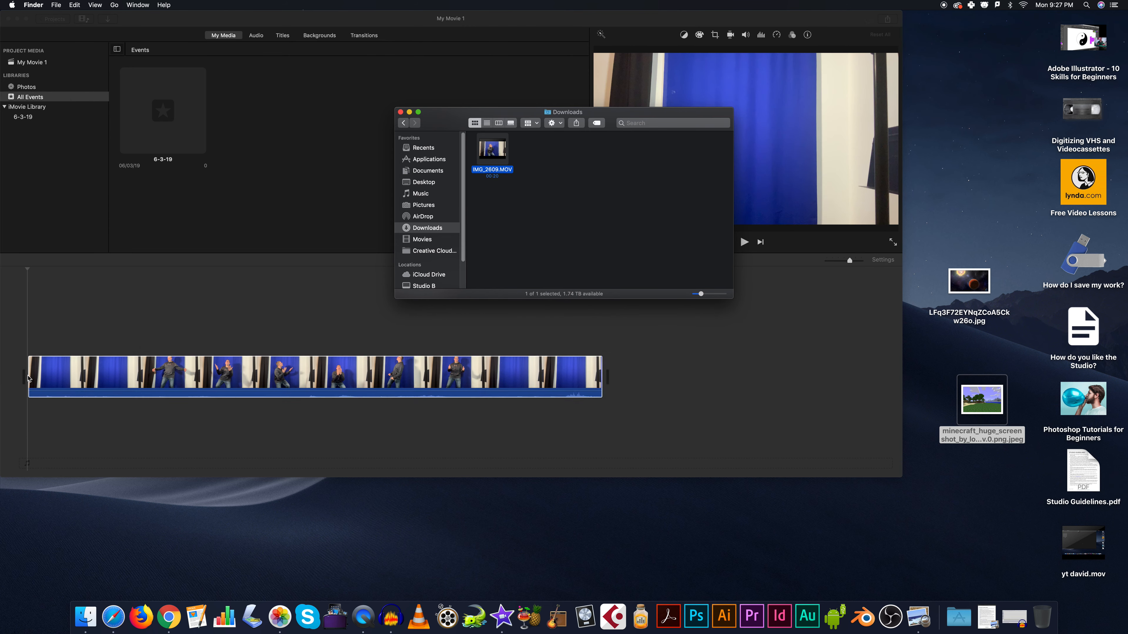
pyautogui.click(99, 362)
pyautogui.moveTo(98, 362); pyautogui.dragTo(96, 326)
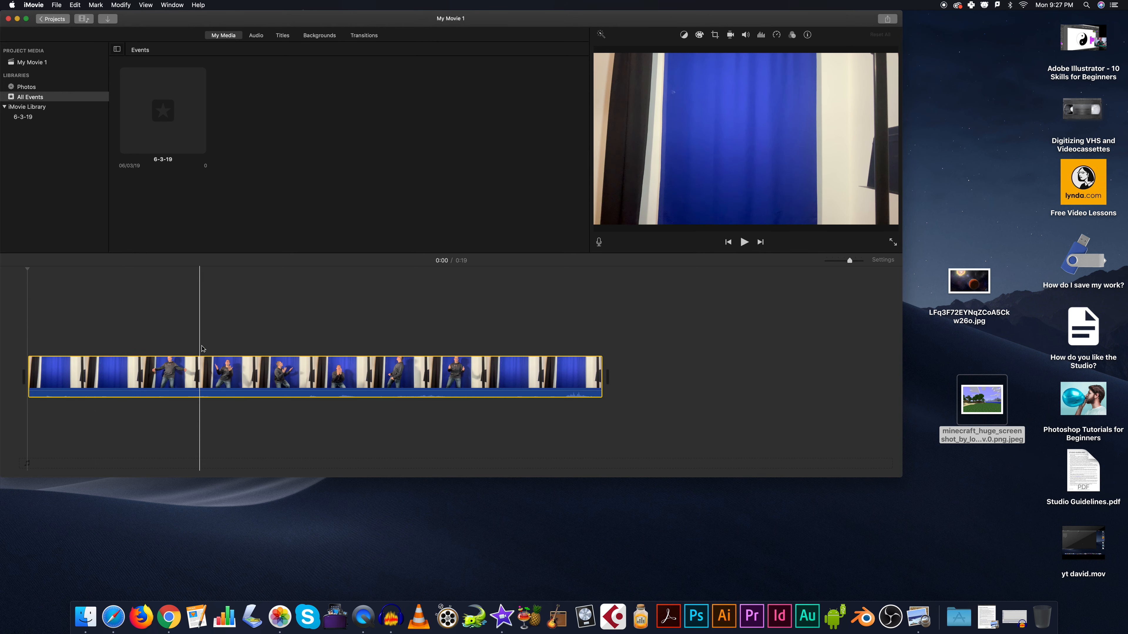
# - Switch to Safari, search Google Images for "space", pick out the planet-and-sun picture, and minimize the browser
pyautogui.click(114, 617)
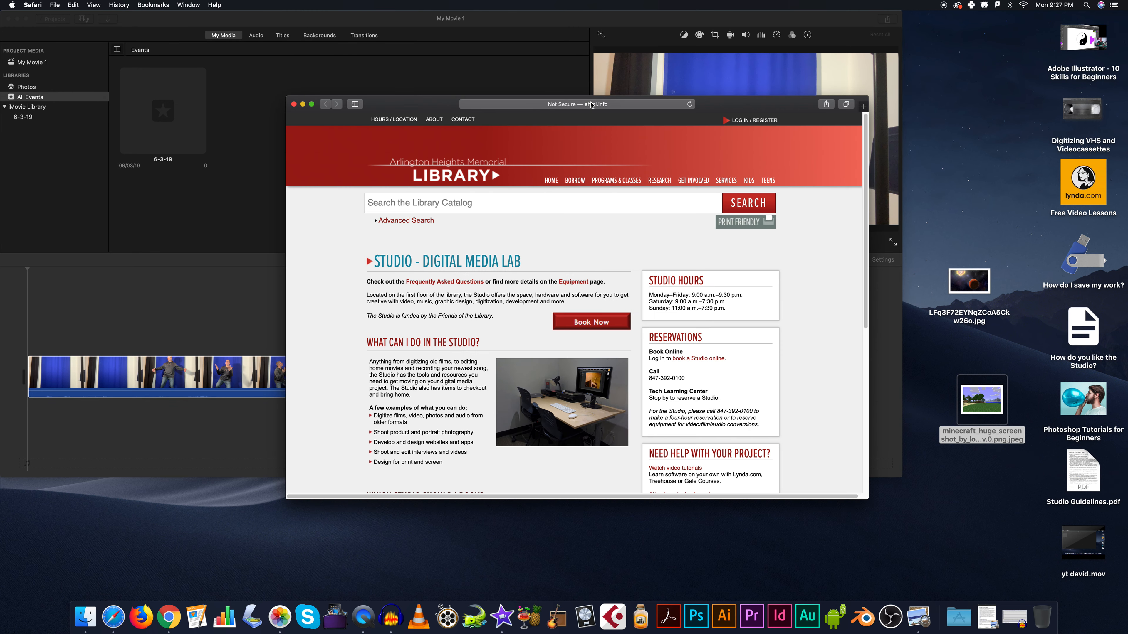
pyautogui.click(592, 102)
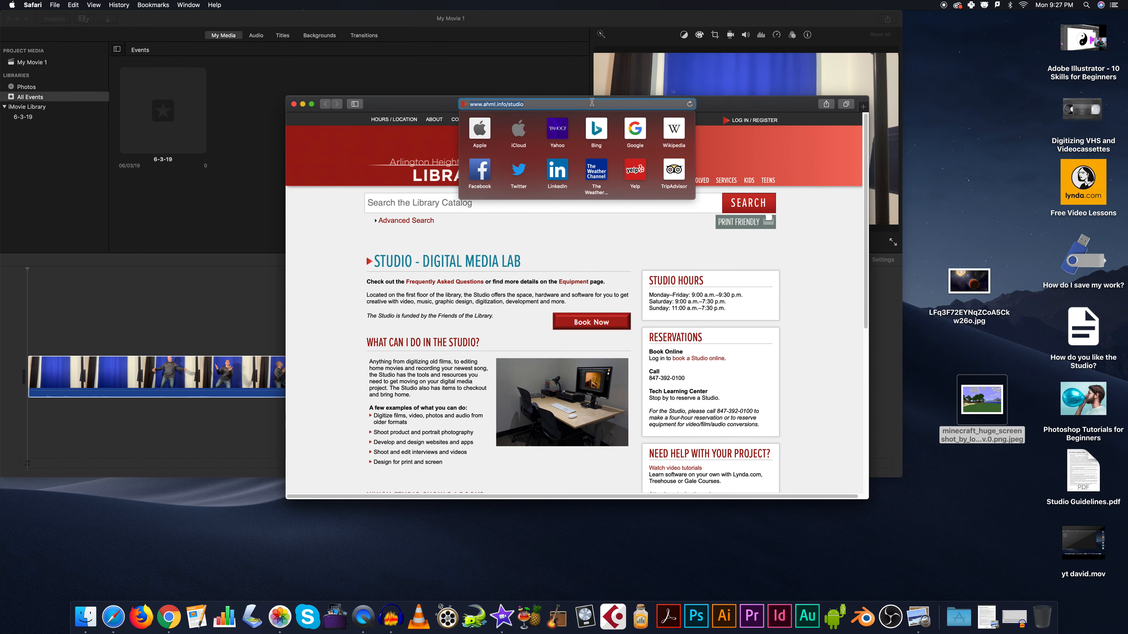
pyautogui.write('space')
pyautogui.press('Return')
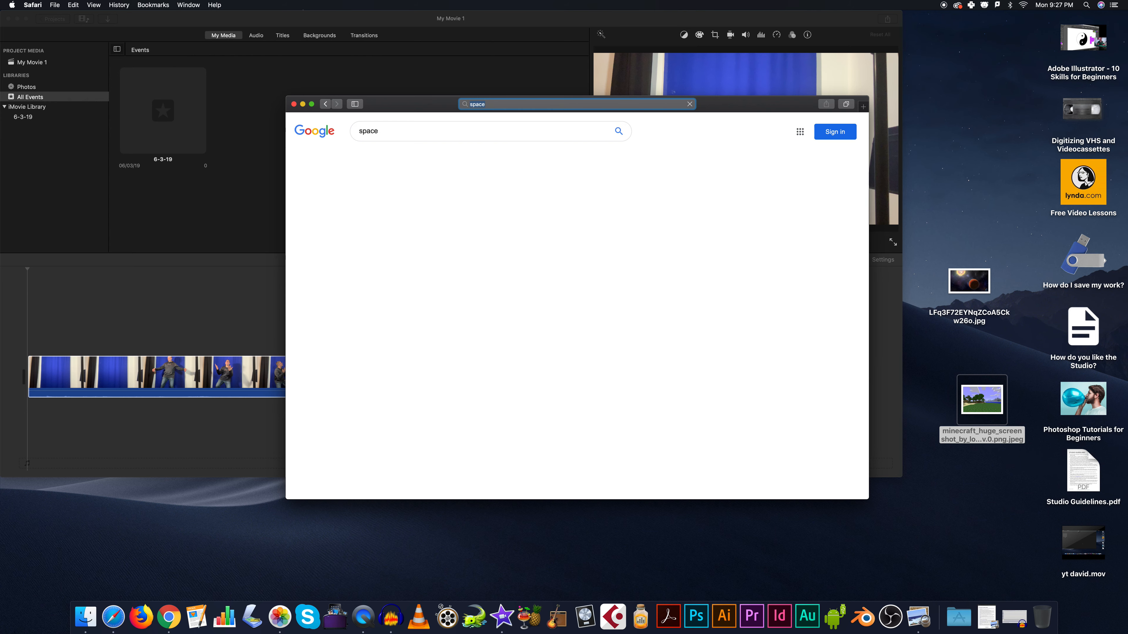
pyautogui.click(411, 160)
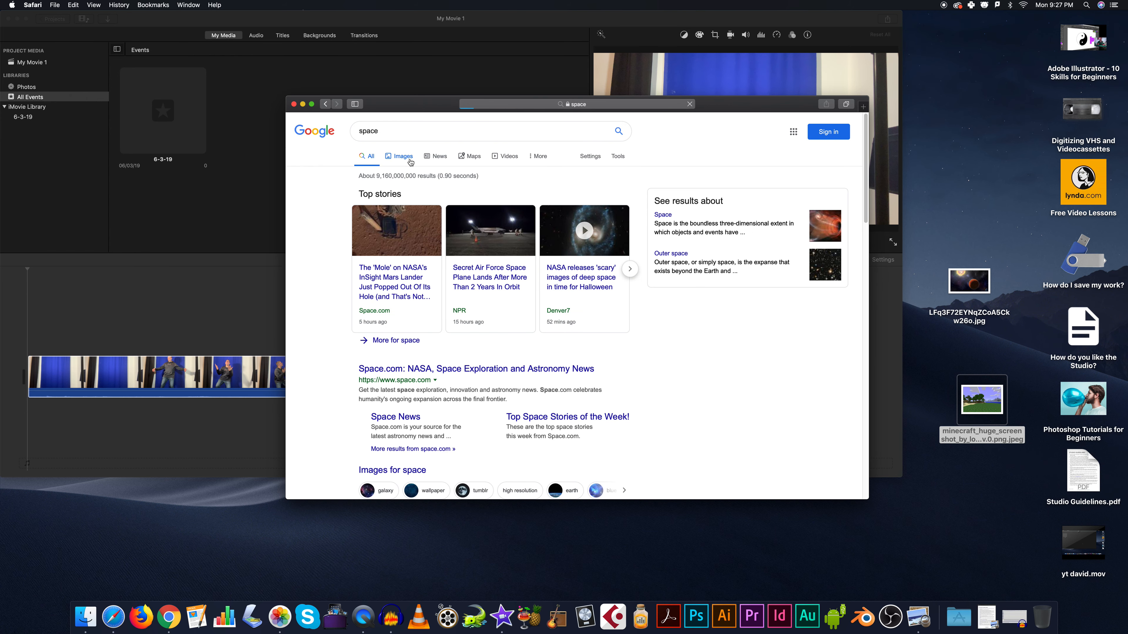
pyautogui.click(373, 250)
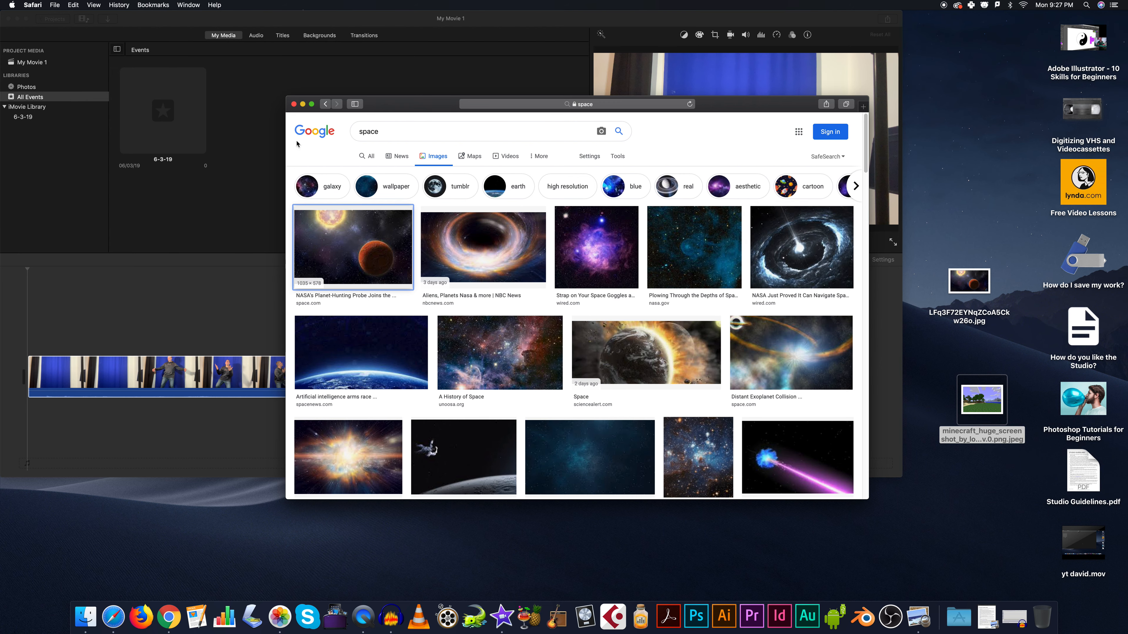
pyautogui.click(303, 104)
# - Add the space image from the desktop to the main timeline track and layer the video clip above it
pyautogui.moveTo(960, 284); pyautogui.dragTo(28, 418)
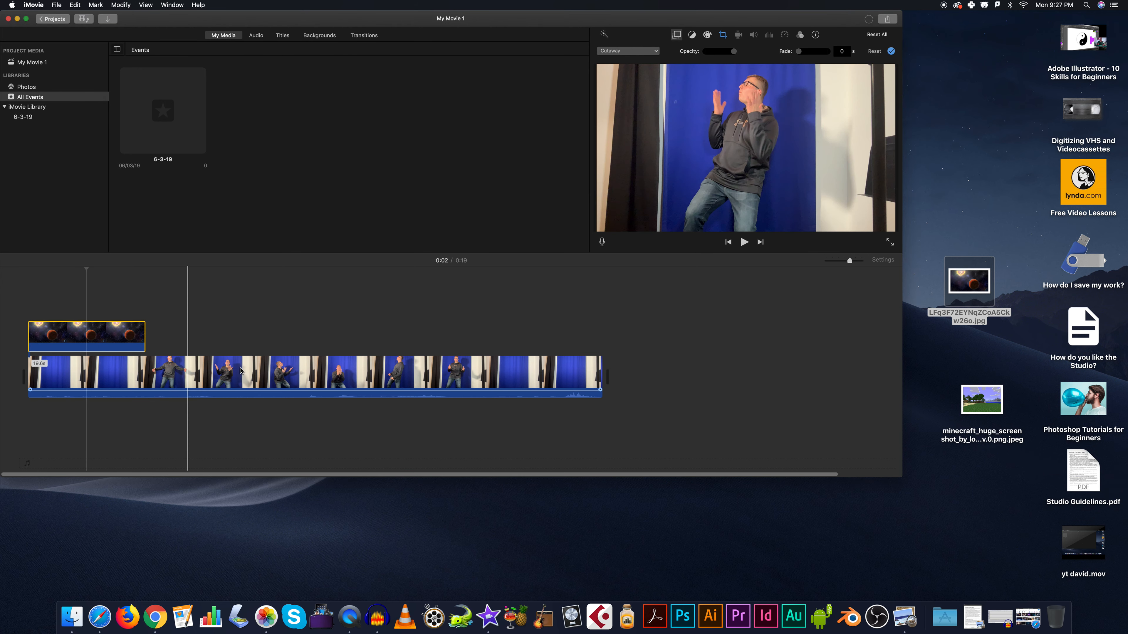
pyautogui.moveTo(99, 344); pyautogui.dragTo(680, 376)
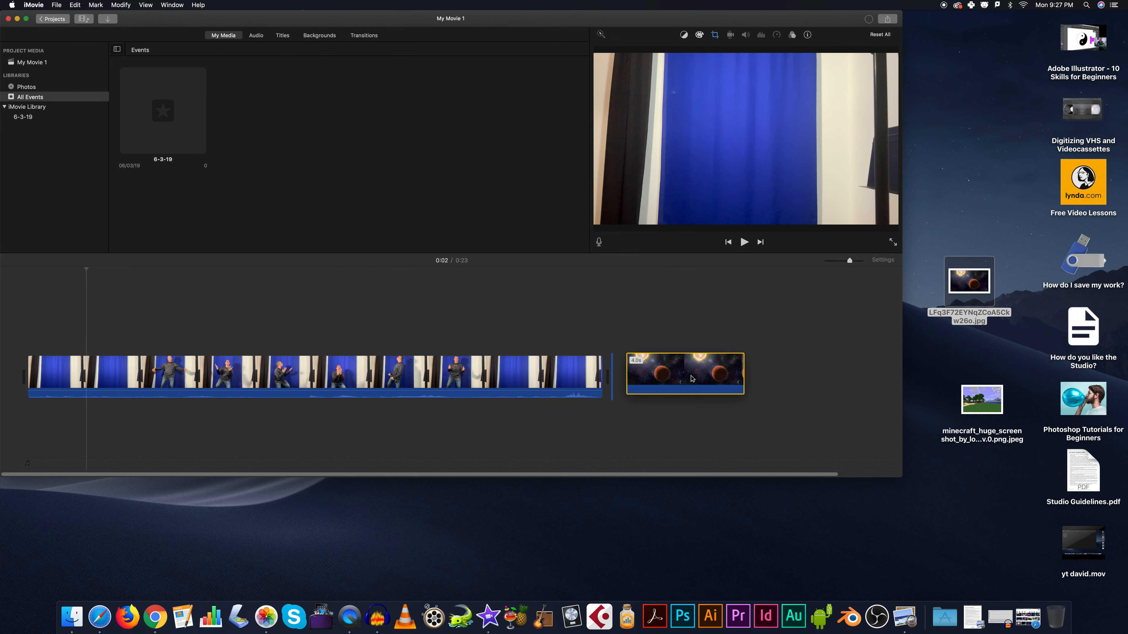
pyautogui.moveTo(541, 372); pyautogui.dragTo(466, 329)
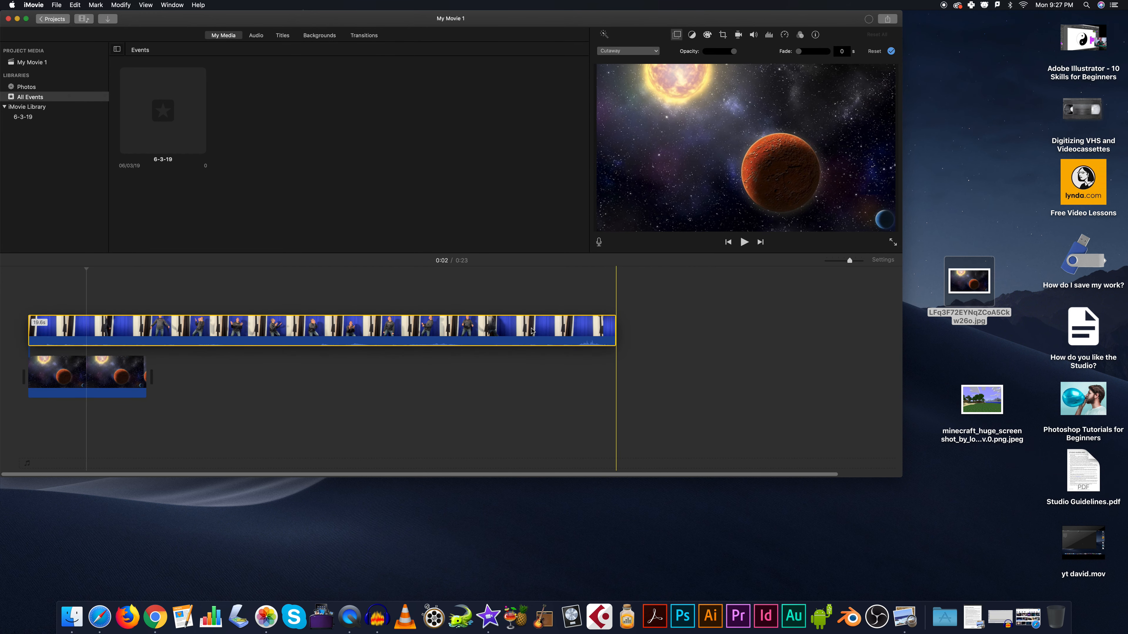
# - Try the Fit and Crop to Fill styles on the space image and set it to Ken Burns
pyautogui.click(134, 375)
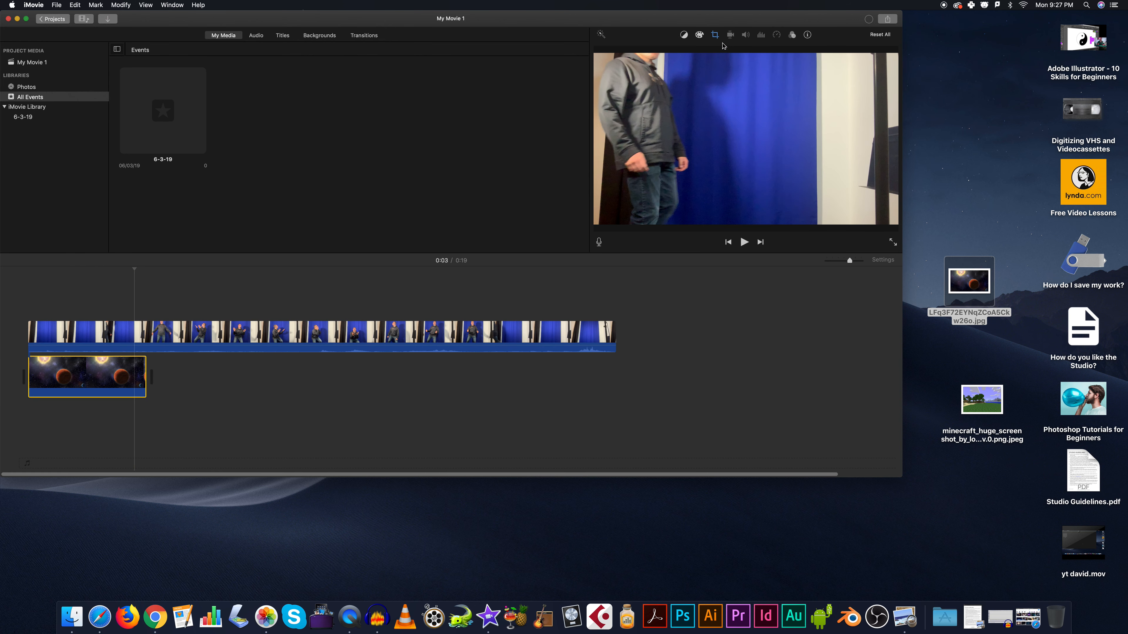
pyautogui.click(714, 34)
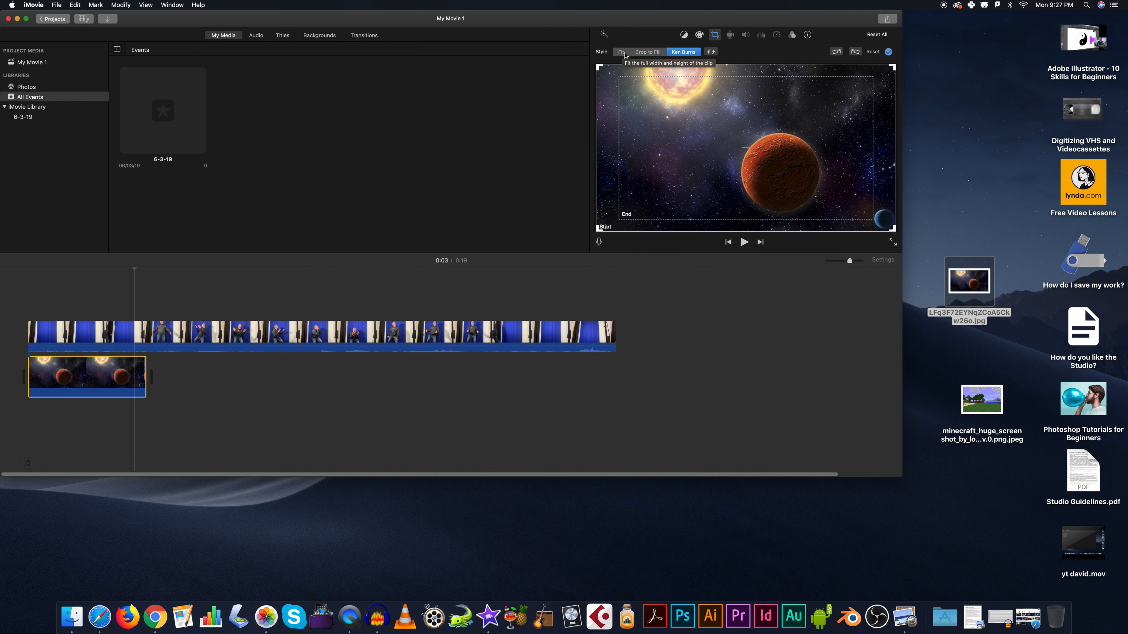
pyautogui.click(623, 53)
pyautogui.click(637, 52)
pyautogui.click(682, 52)
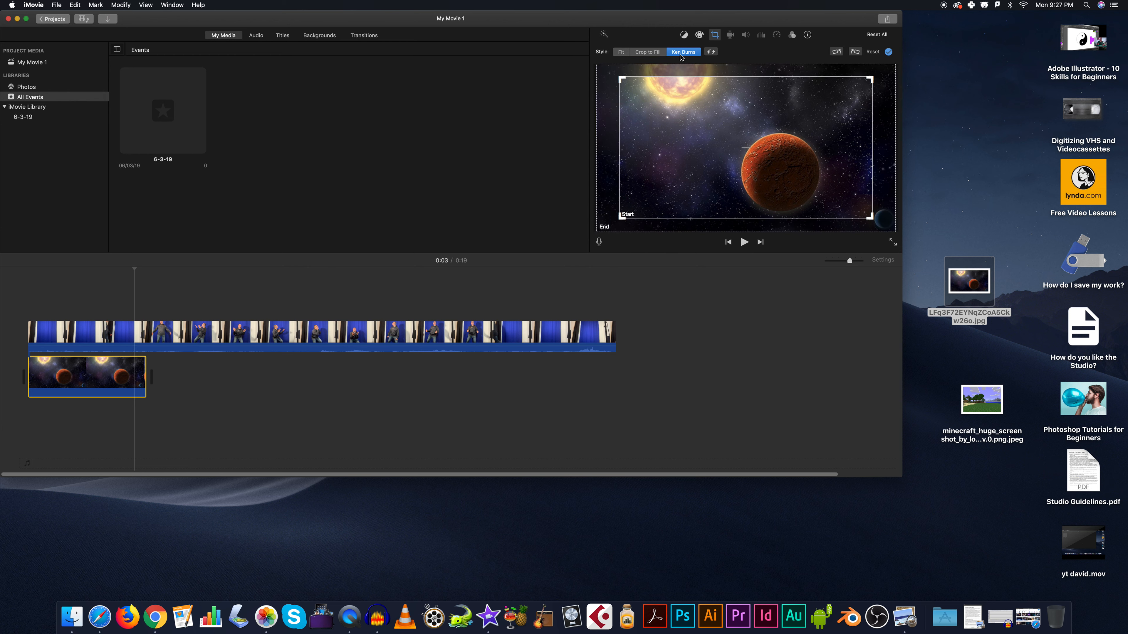
pyautogui.moveTo(127, 376)
pyautogui.mouseDown()
pyautogui.moveTo(373, 377)
pyautogui.moveTo(121, 376)
pyautogui.mouseUp()
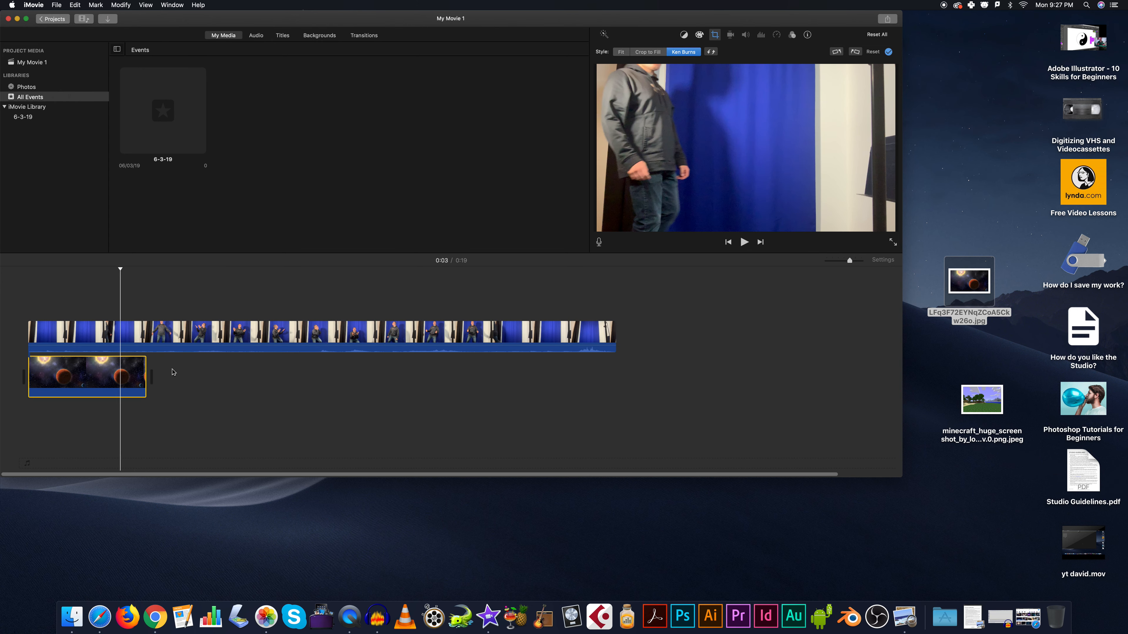
# - Move the video clip onto the main track after the space image and apply Crop to Fill around the performer's upper body
pyautogui.moveTo(190, 345); pyautogui.dragTo(319, 377)
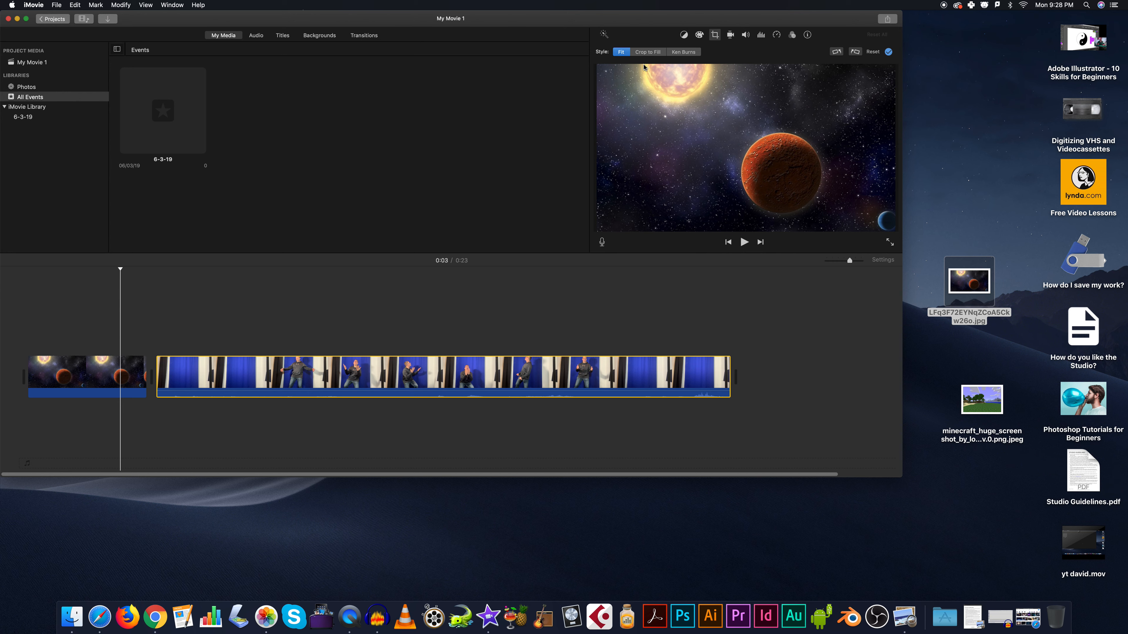
pyautogui.click(647, 52)
pyautogui.click(335, 334)
pyautogui.click(715, 35)
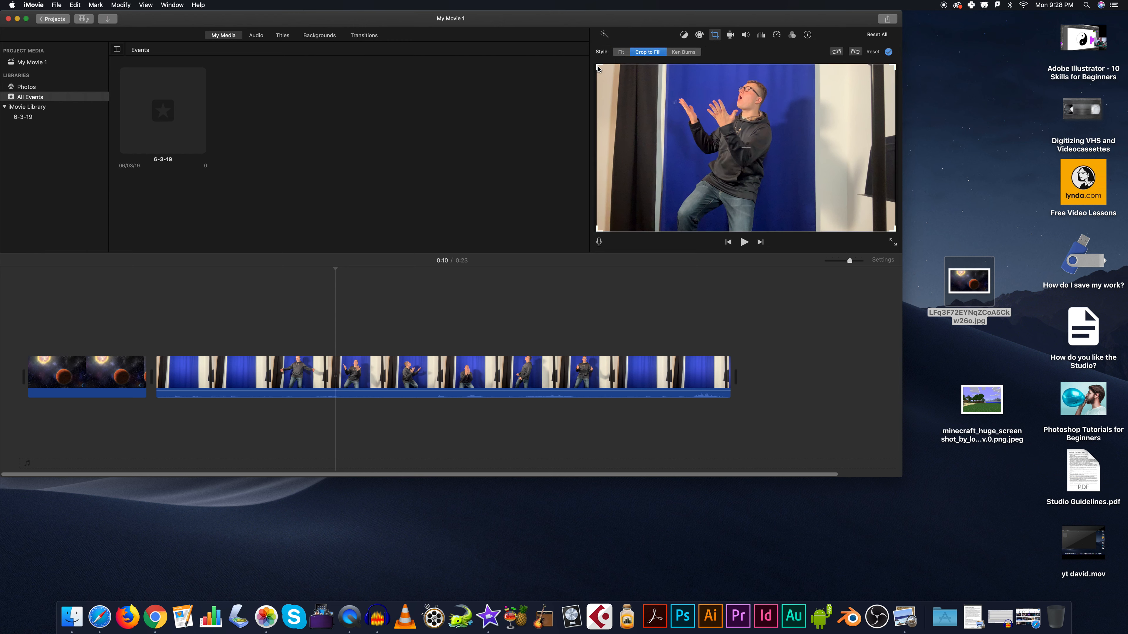
pyautogui.moveTo(613, 66); pyautogui.dragTo(687, 86)
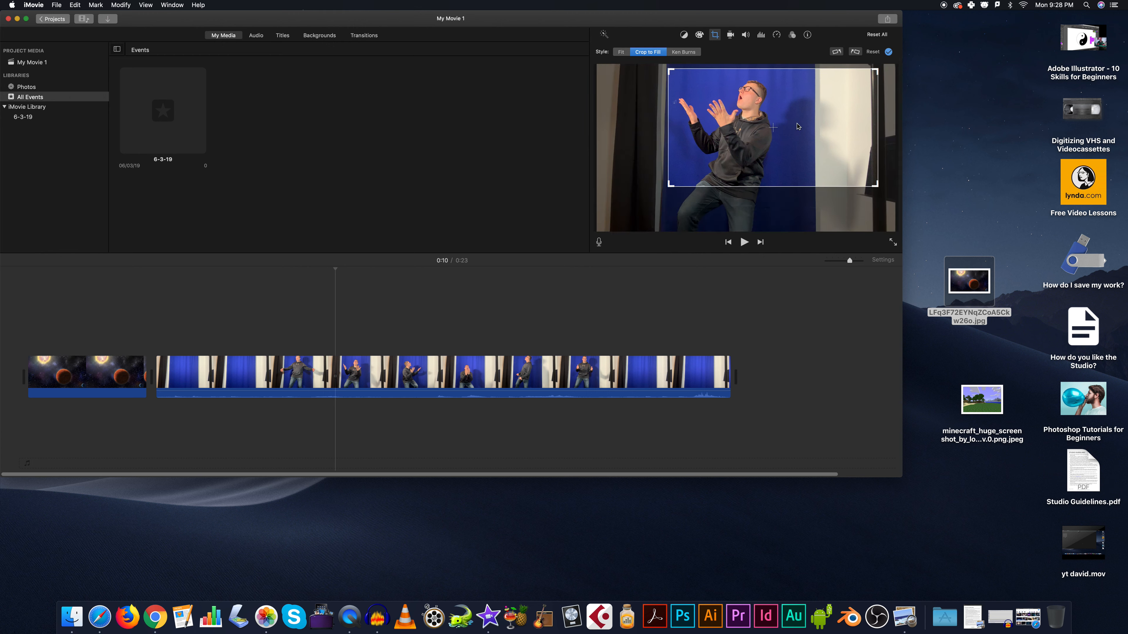
pyautogui.moveTo(875, 186); pyautogui.dragTo(787, 143)
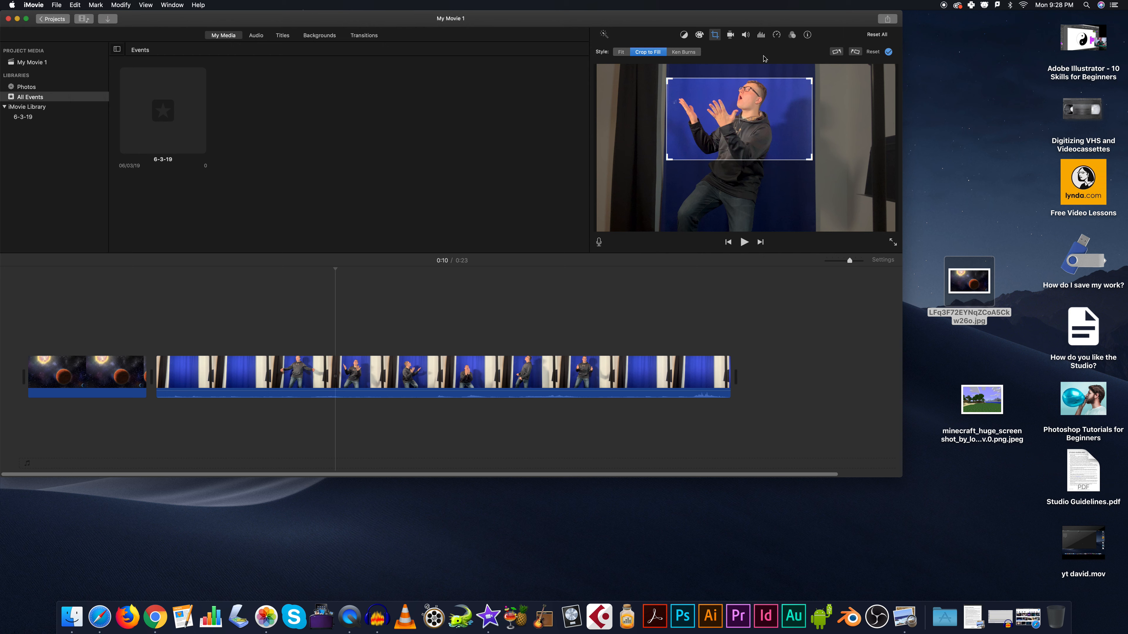
pyautogui.click(890, 52)
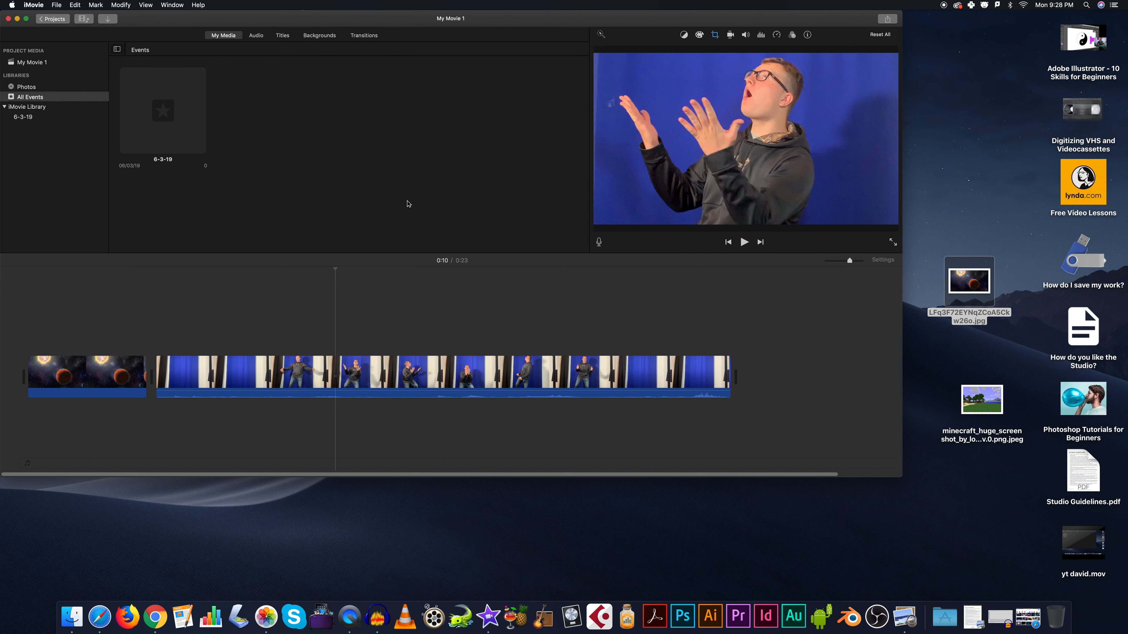
# - Layer the cropped video clip above the space image and set its video overlay to Green/Blue Screen
pyautogui.moveTo(293, 386); pyautogui.dragTo(166, 343)
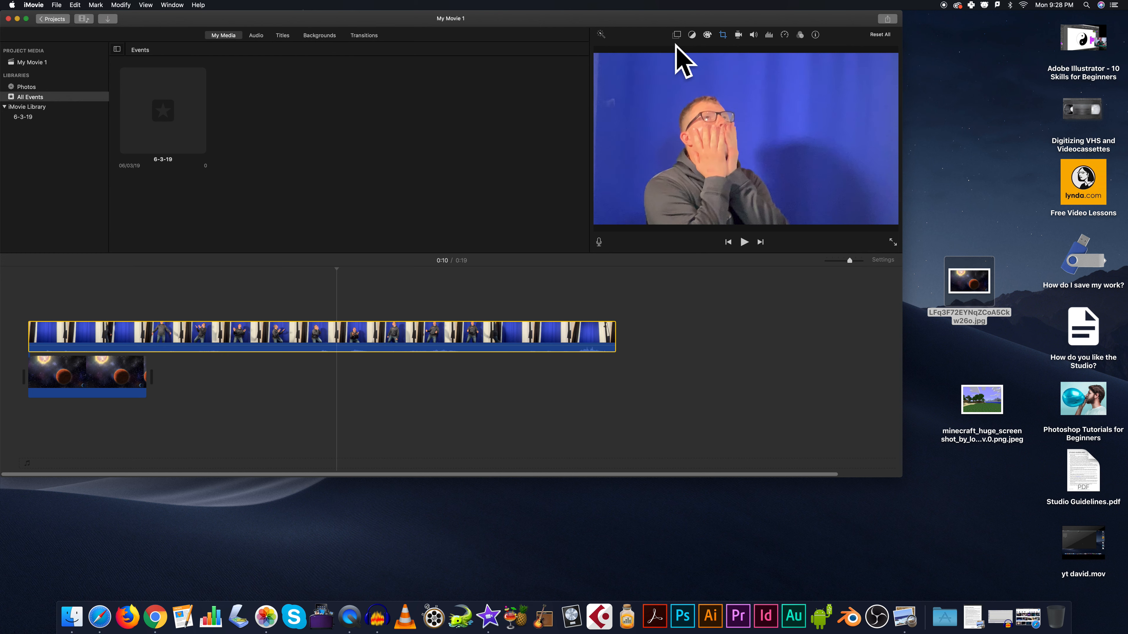
pyautogui.click(676, 35)
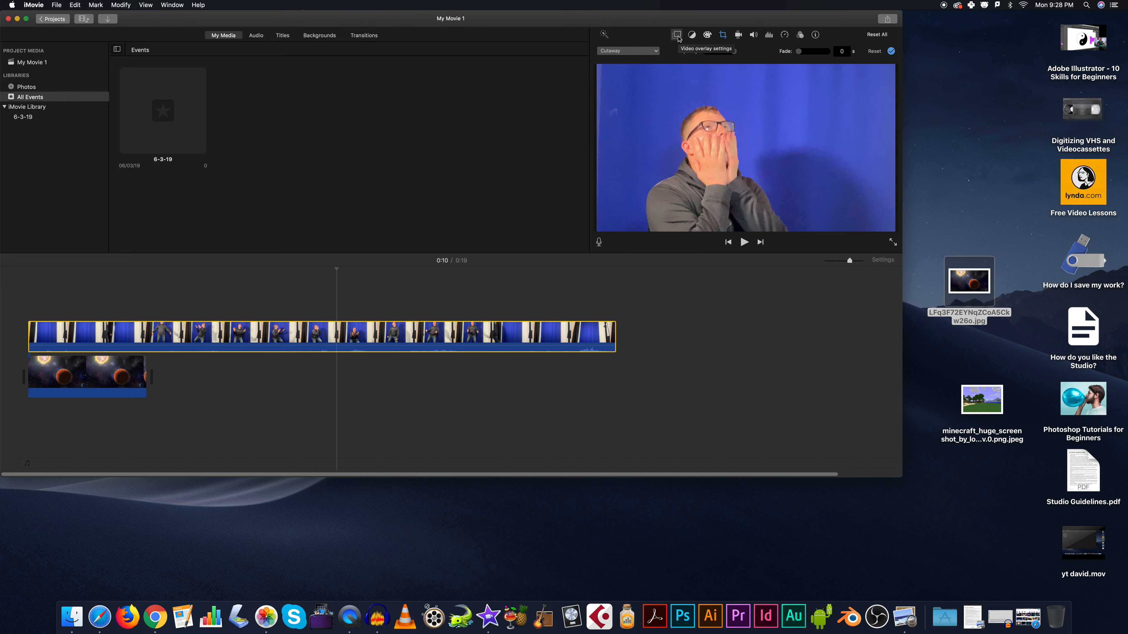
pyautogui.click(615, 52)
pyautogui.click(626, 68)
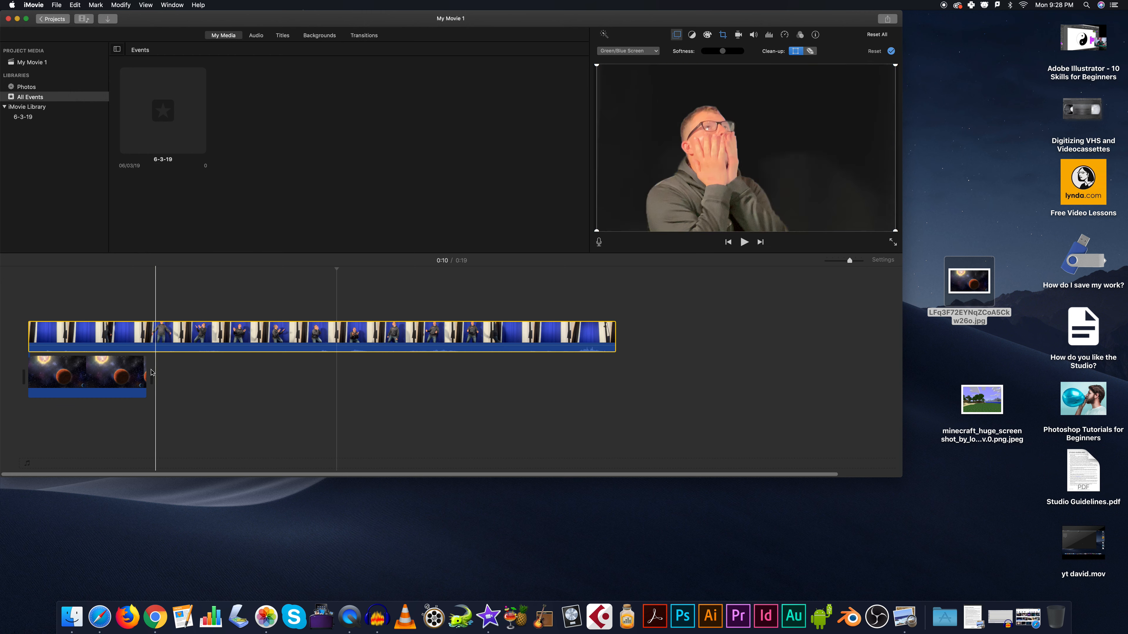
# - Extend the space image to the end of the overlaid video clip and play the composite from the start
pyautogui.click(94, 377)
pyautogui.moveTo(144, 382); pyautogui.dragTo(618, 357)
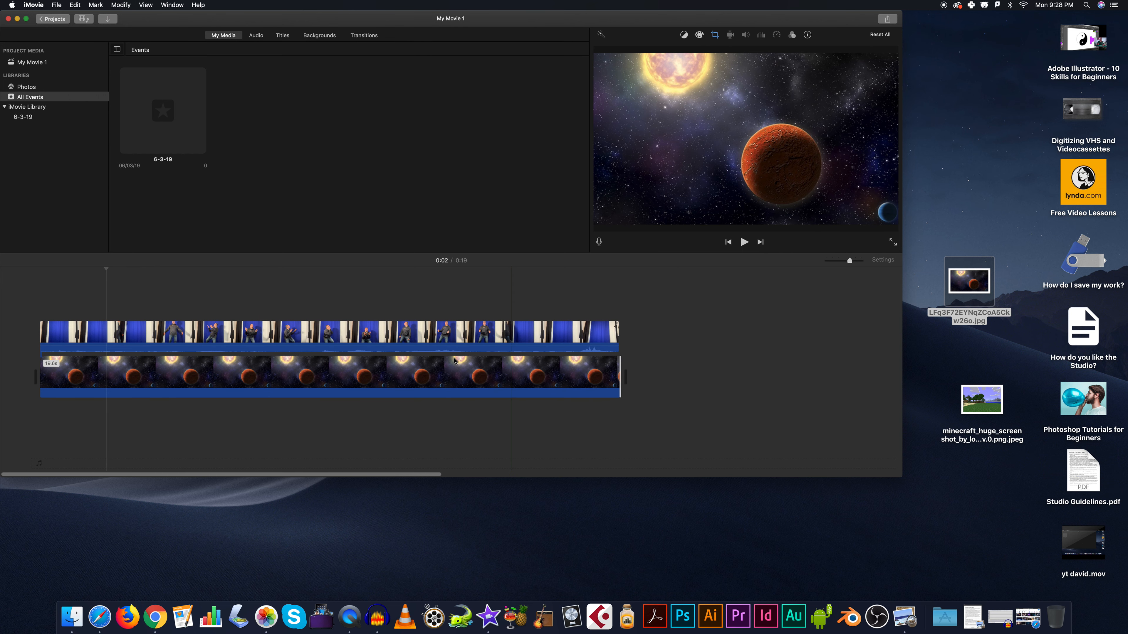
pyautogui.click(40, 324)
pyautogui.press('space')
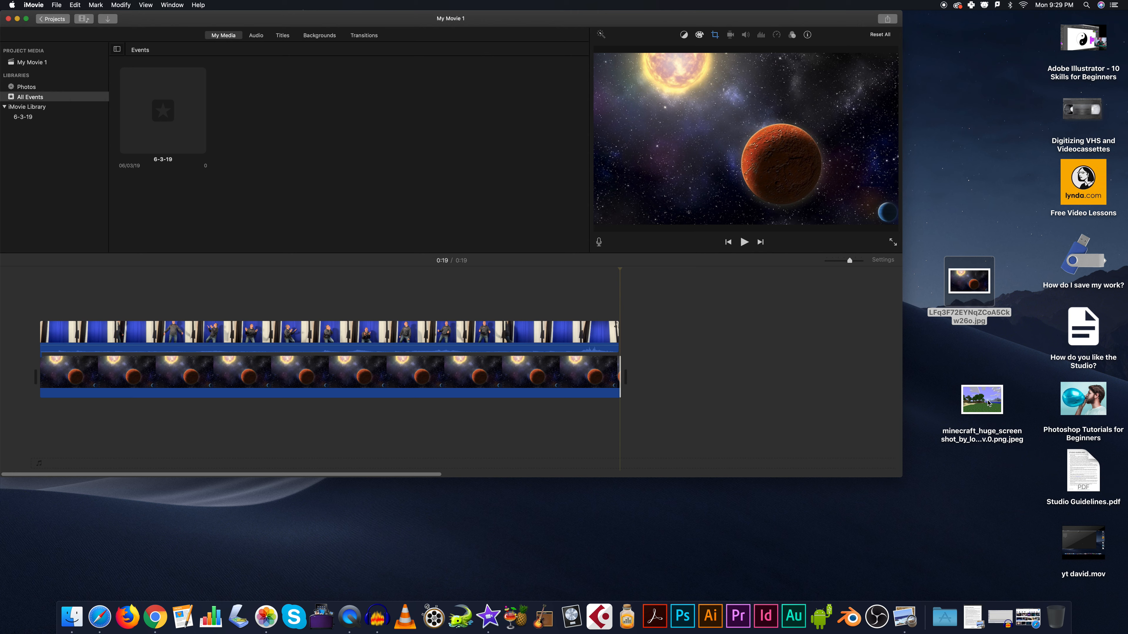
# - Append the Minecraft screenshot after the space image on the main track and switch to the Downloads folder in Finder
pyautogui.moveTo(988, 403); pyautogui.dragTo(634, 378)
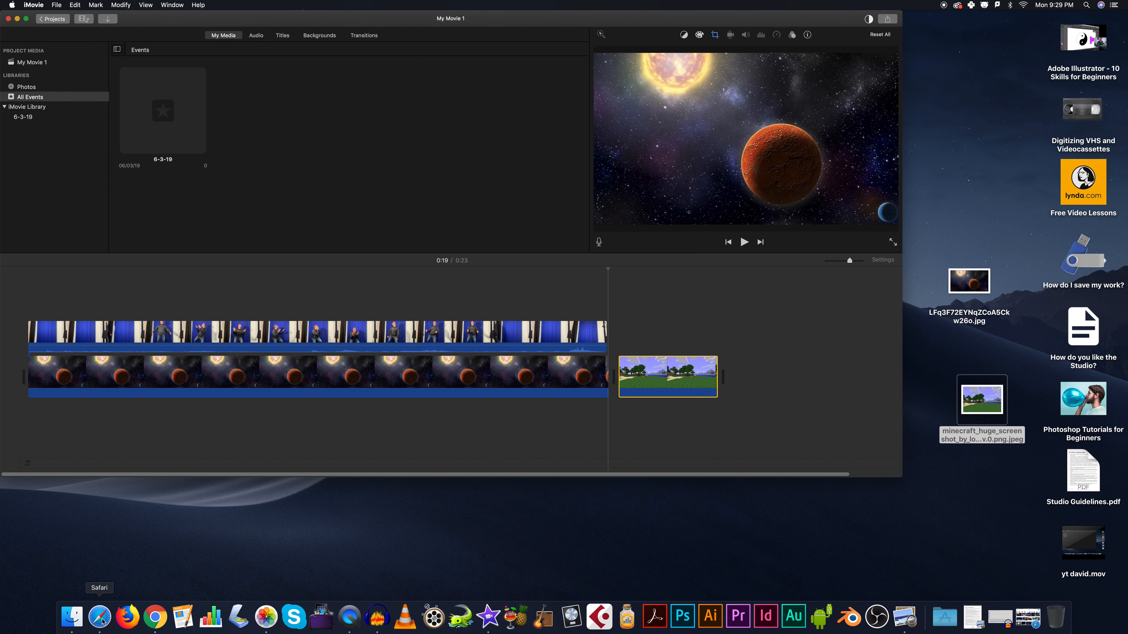
pyautogui.click(71, 618)
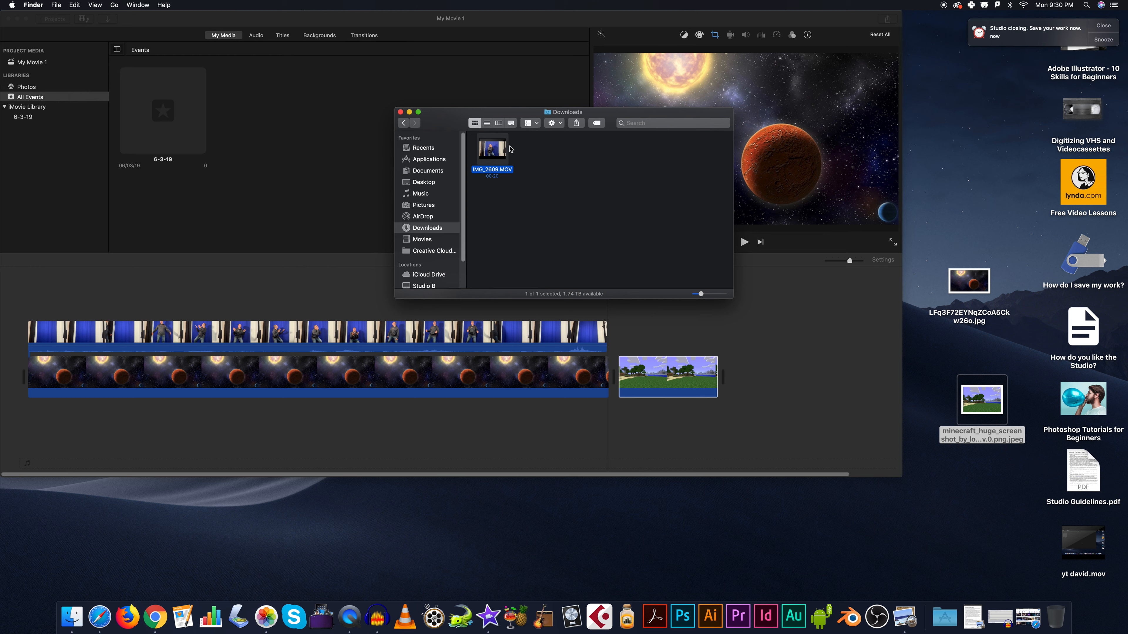
pyautogui.click(1112, 26)
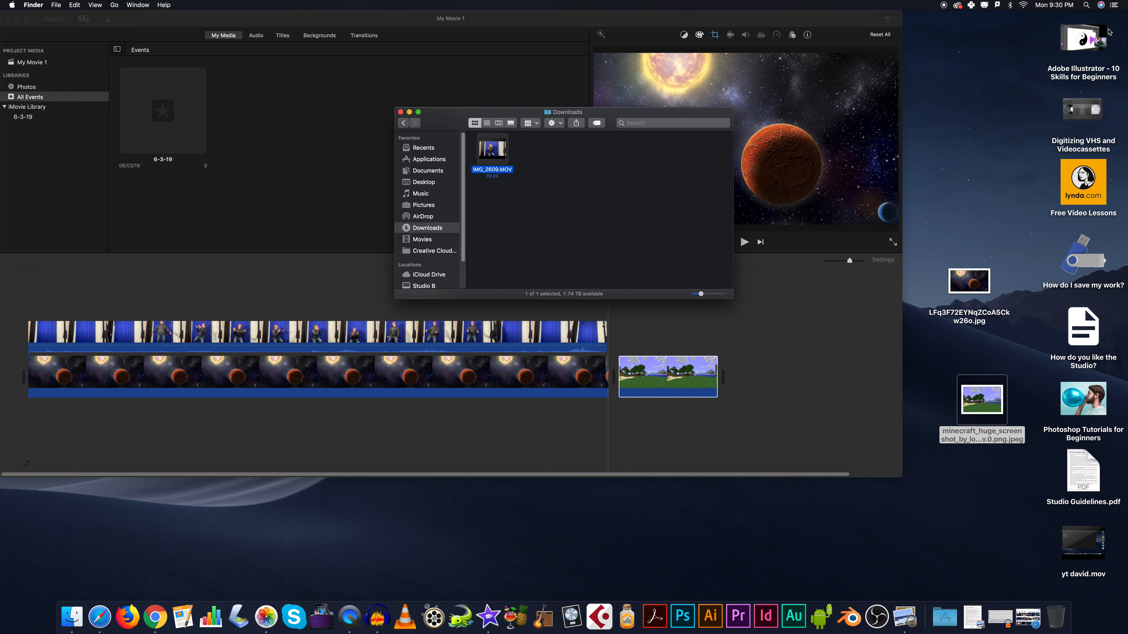